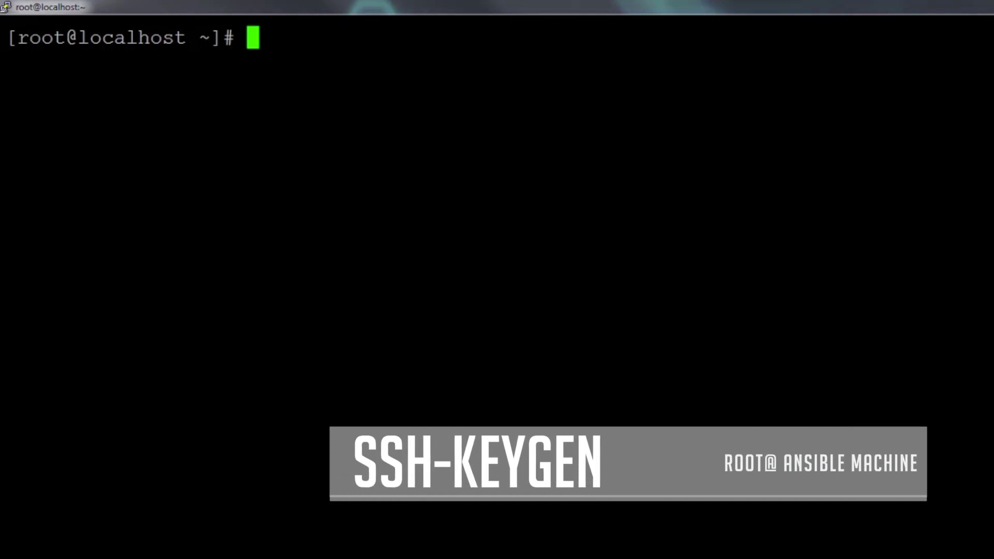
{"action": "type", "text": "ssh-"}
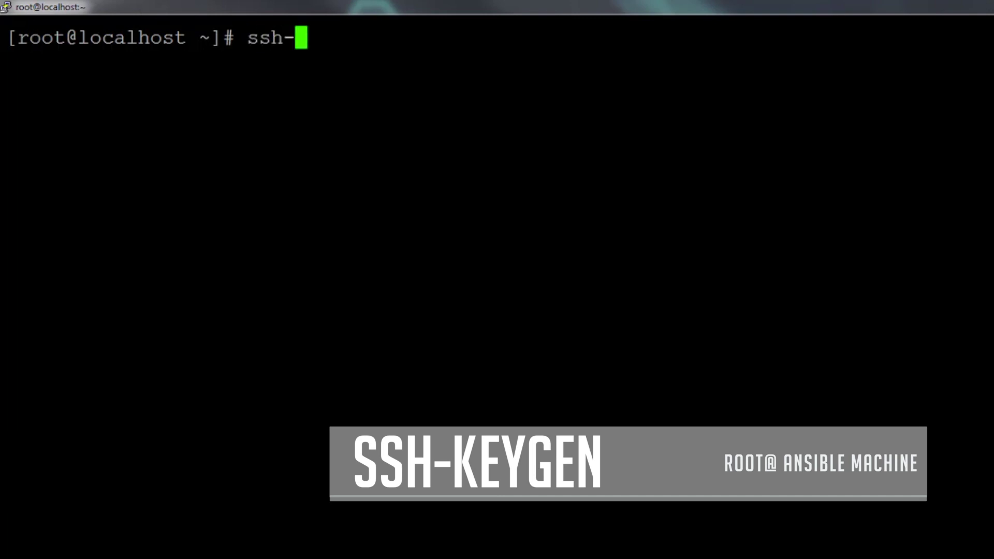
{"action": "type", "text": "keygen"}
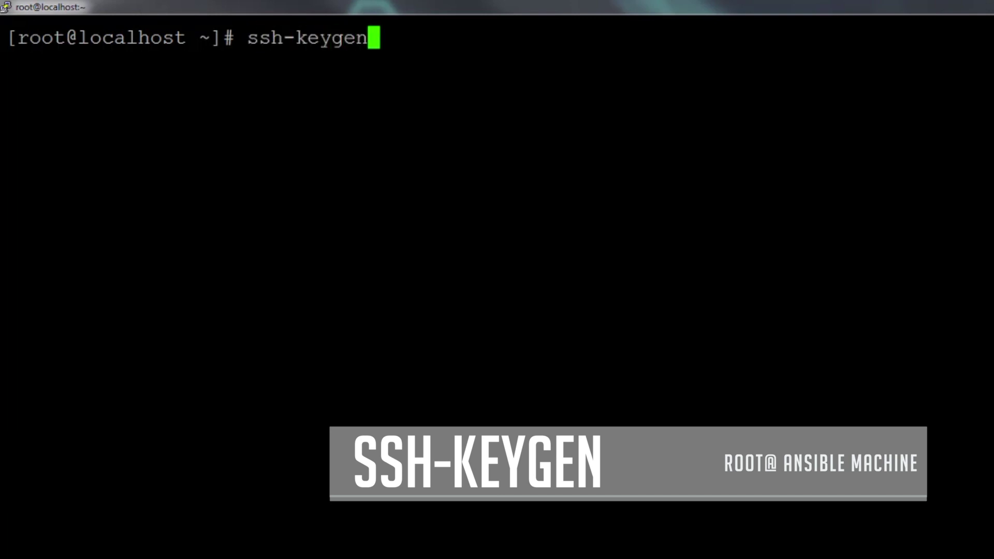
Generate root's RSA key pair at the default /root/.ssh/id_rsa with an empty passphrase.
{"action": "key", "text": "Return"}
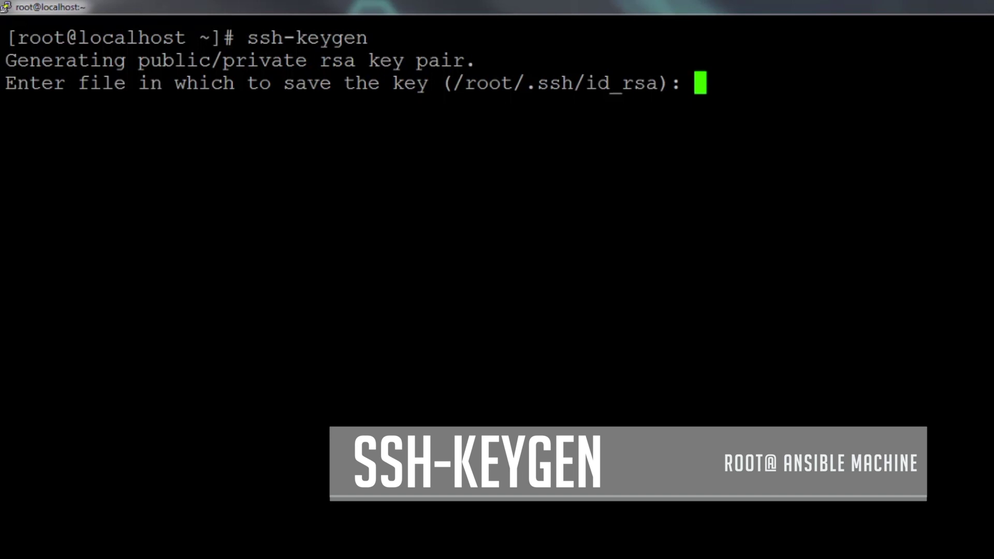
{"action": "key", "text": "Return"}
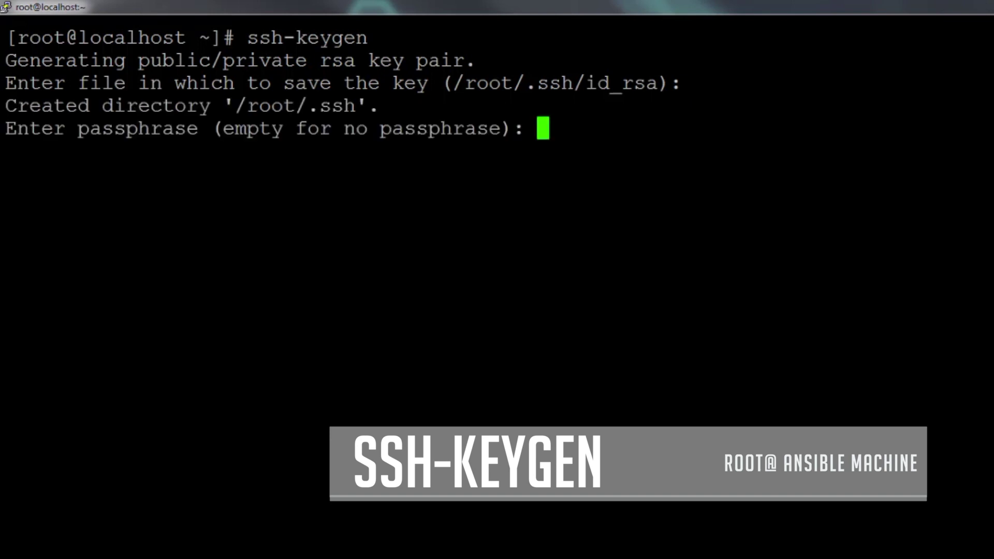
{"action": "key", "text": "Return"}
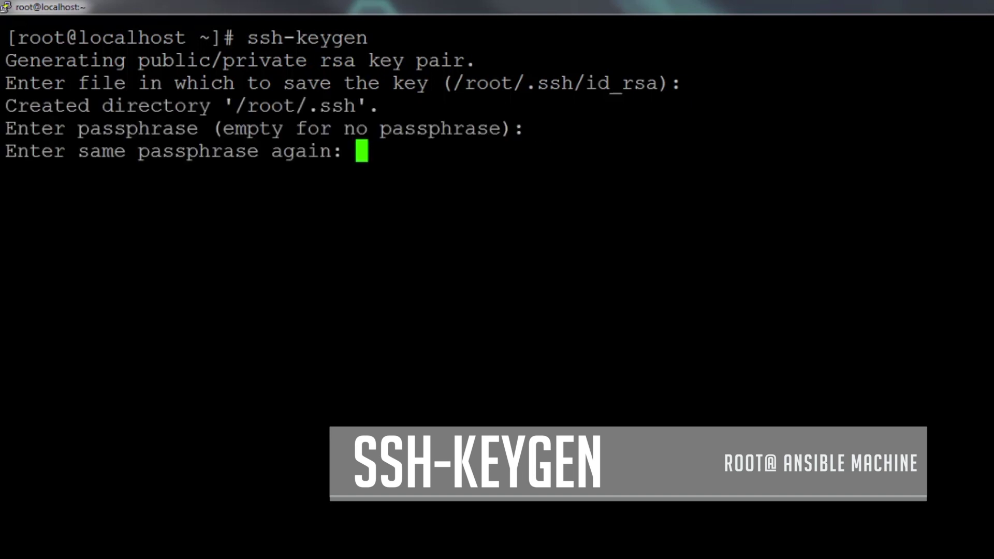
{"action": "key", "text": "Return"}
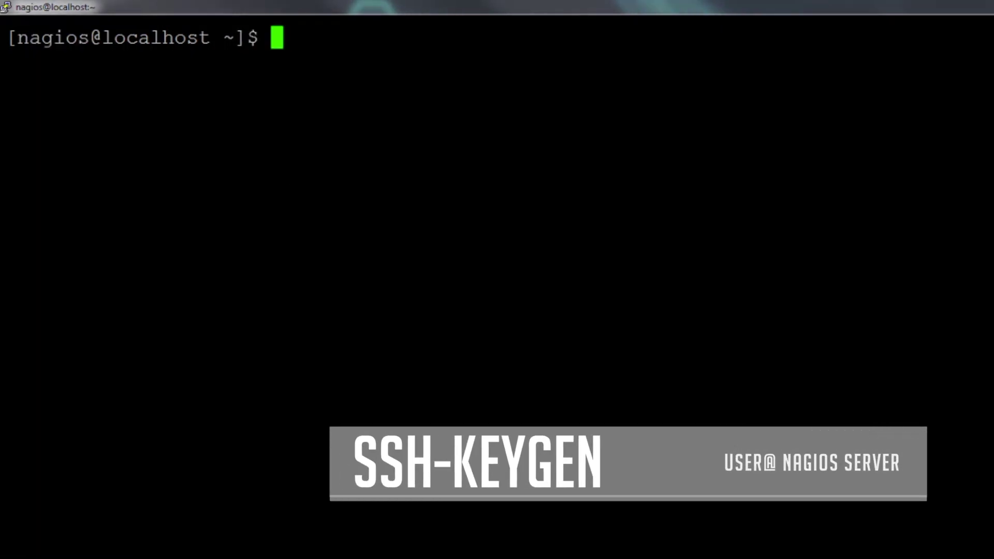
{"action": "type", "text": "ssh-"}
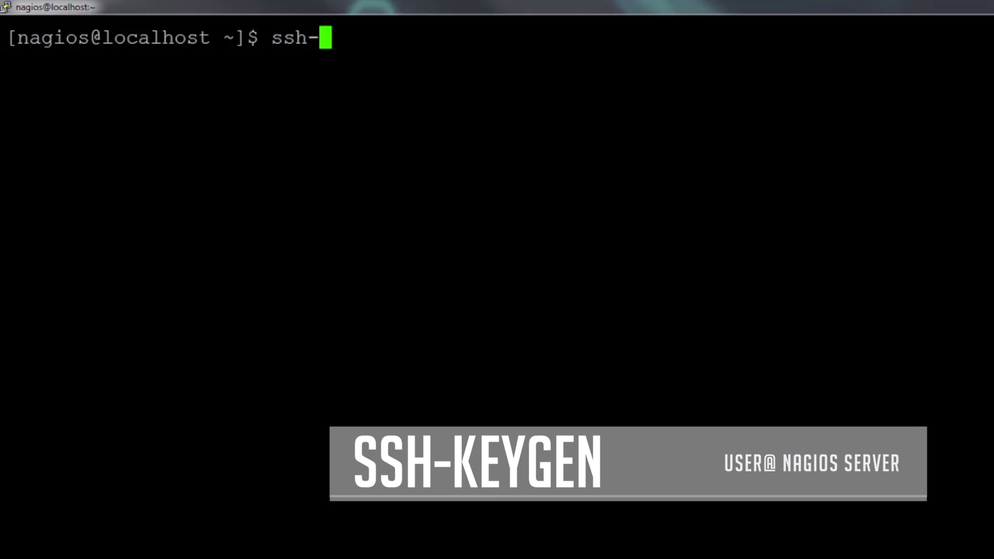
{"action": "type", "text": "keygen"}
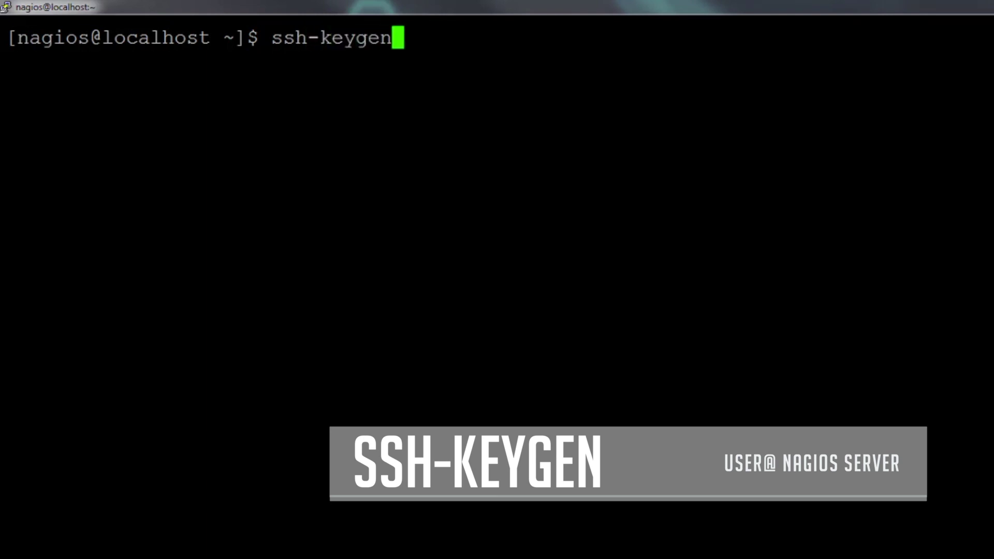
Generate the nagios user's RSA key pair at the default /home/nagios/.ssh location, no passphrase.
{"action": "key", "text": "Return"}
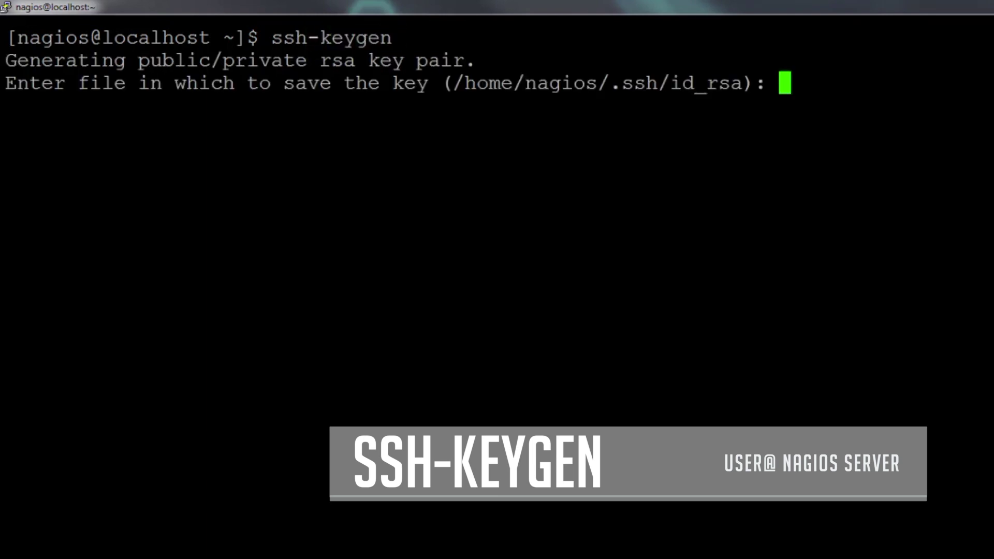
{"action": "key", "text": "Return"}
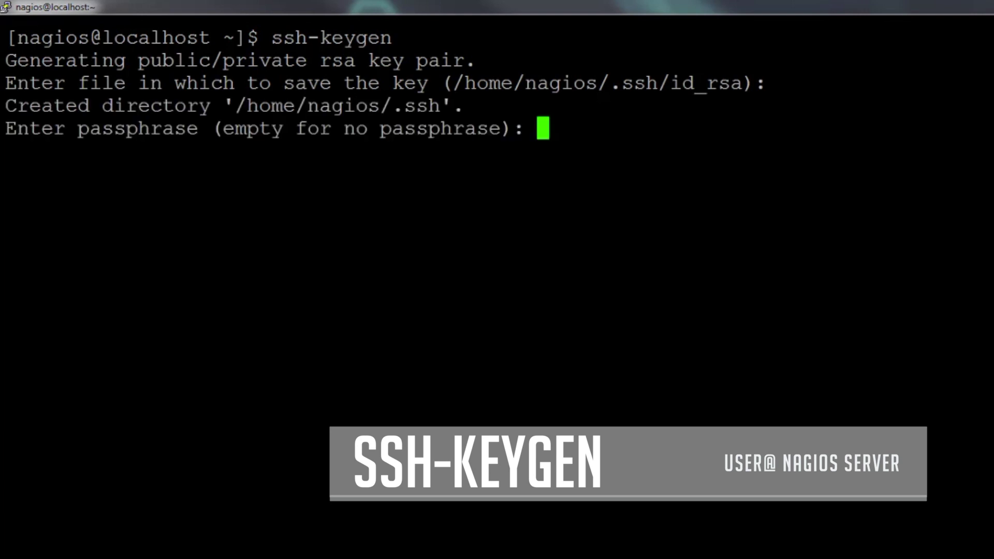
{"action": "key", "text": "Return"}
{"action": "key", "text": "Return"}
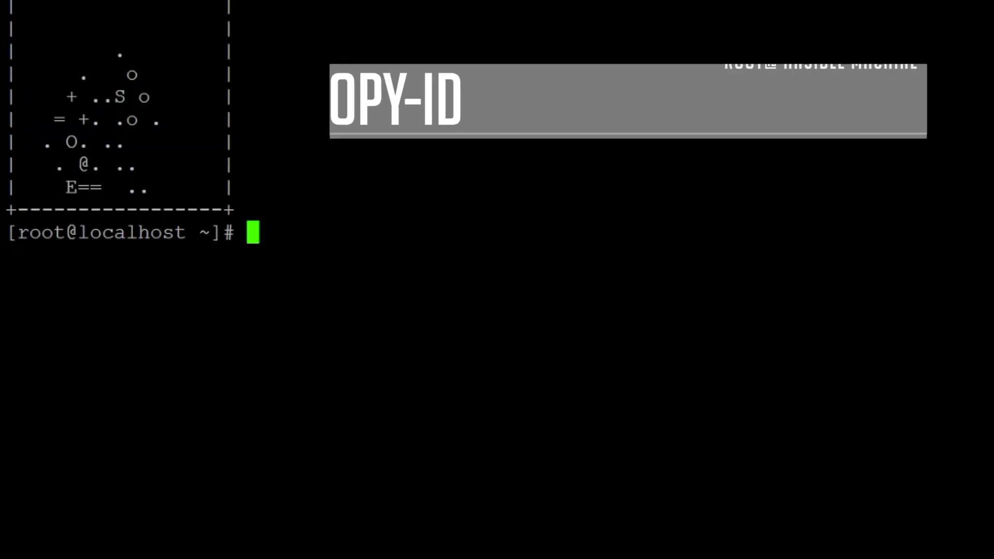
{"action": "type", "text": "ssh"}
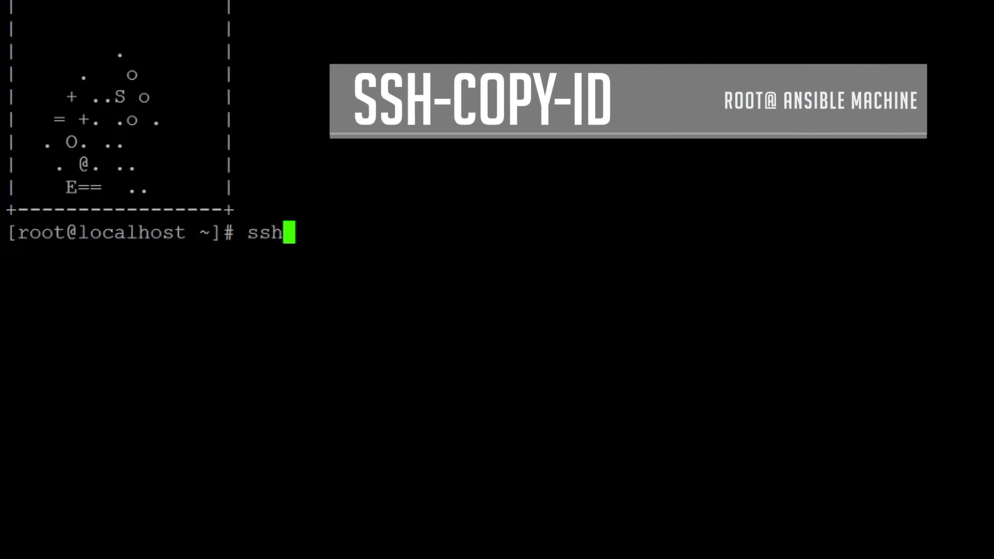
{"action": "type", "text": "-copy-"}
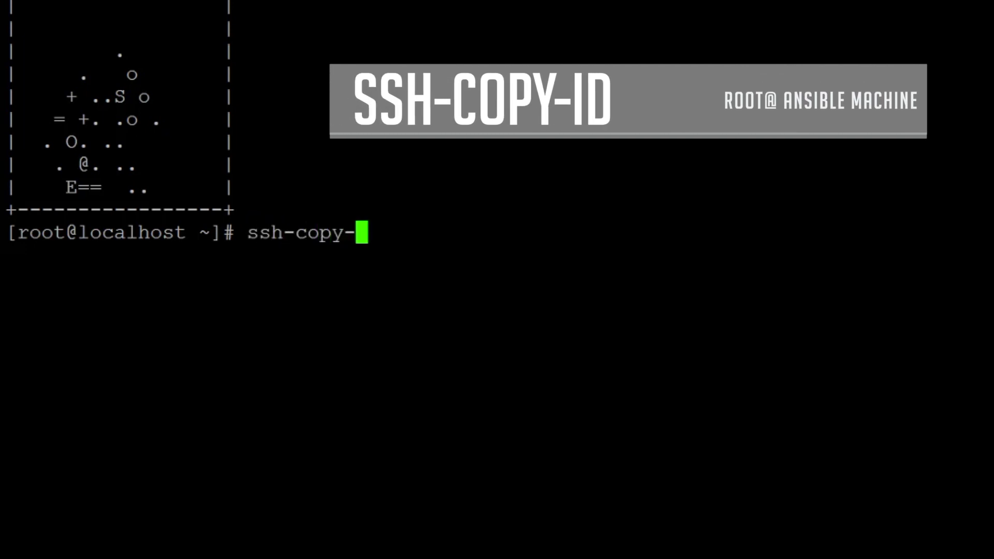
{"action": "type", "text": "id "}
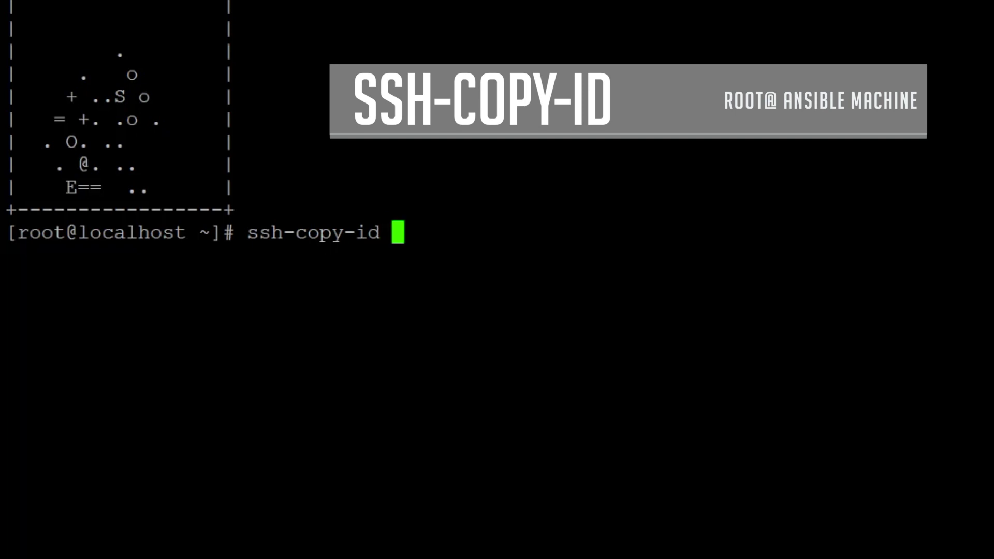
{"action": "type", "text": "192"}
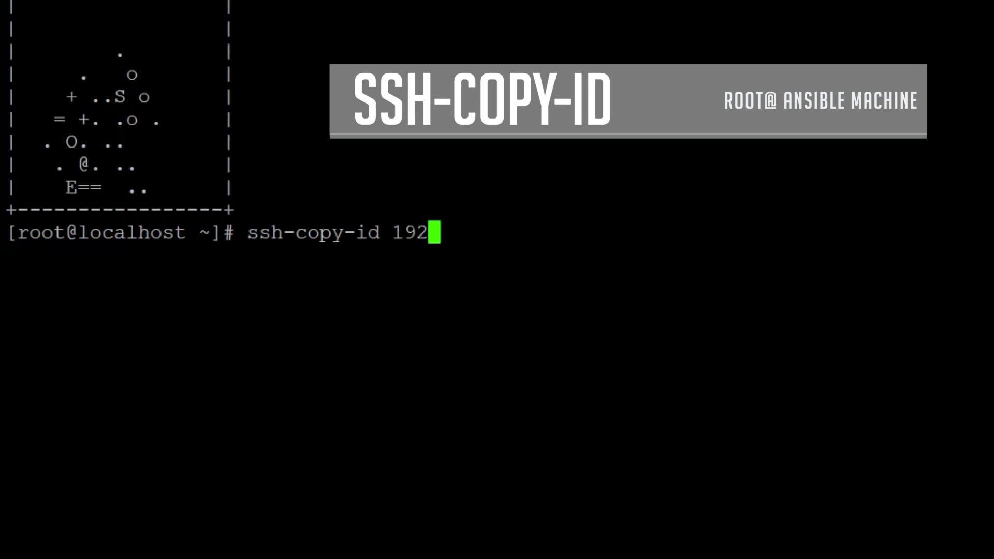
{"action": "type", "text": ".168.3"}
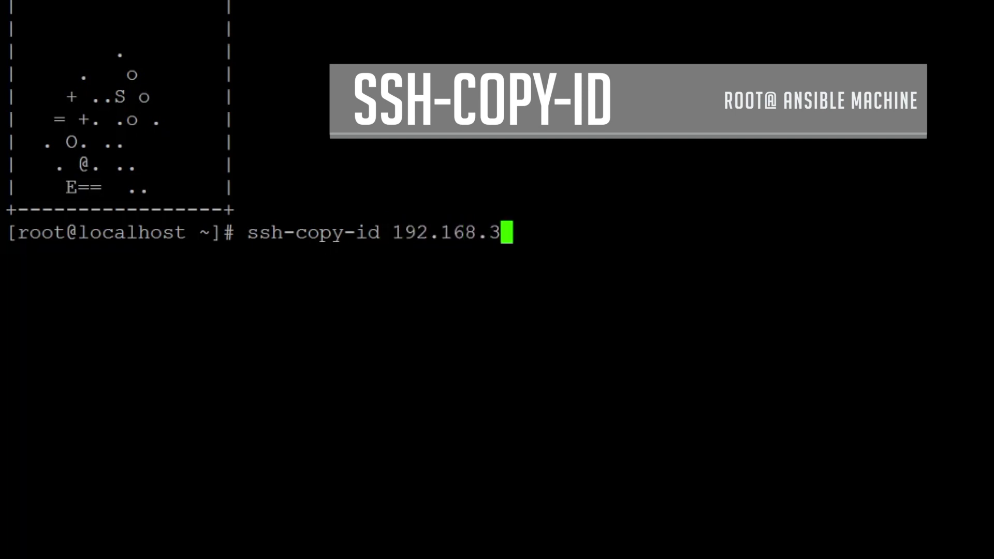
{"action": "type", "text": ".149"}
Copy root's public key to 192.168.3.149 via ssh-copy-id, trusting the host and authenticating as root.
{"action": "key", "text": "Return"}
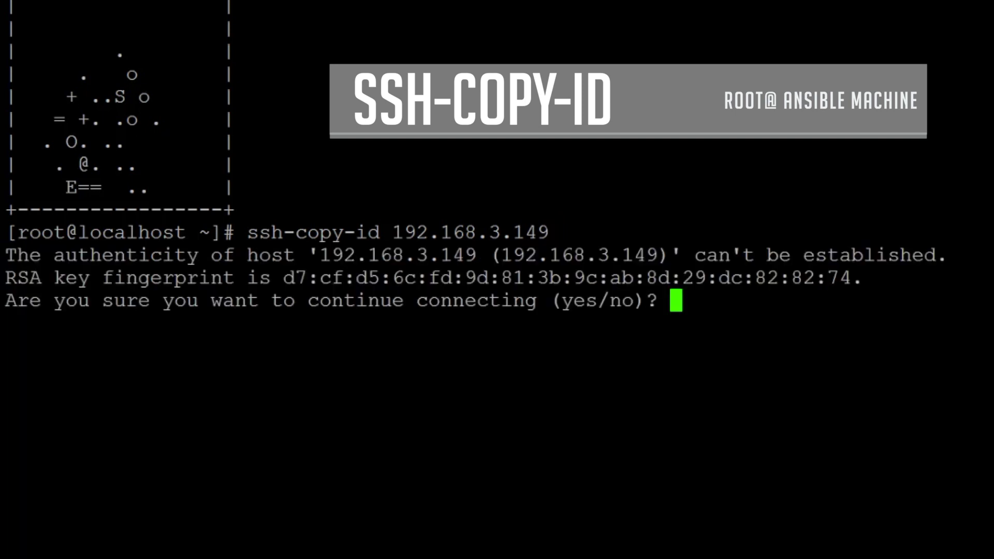
{"action": "type", "text": "ye"}
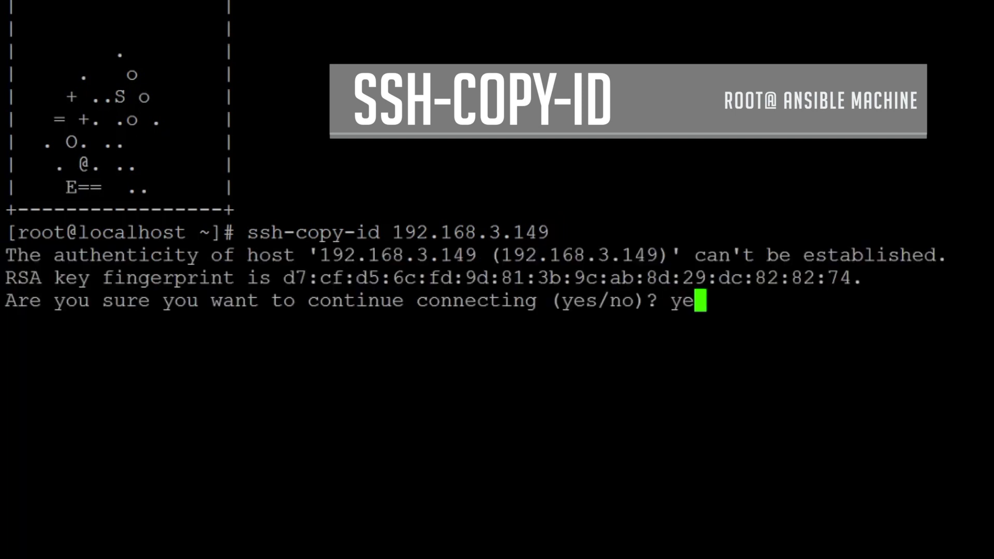
{"action": "type", "text": "s"}
{"action": "key", "text": "Return"}
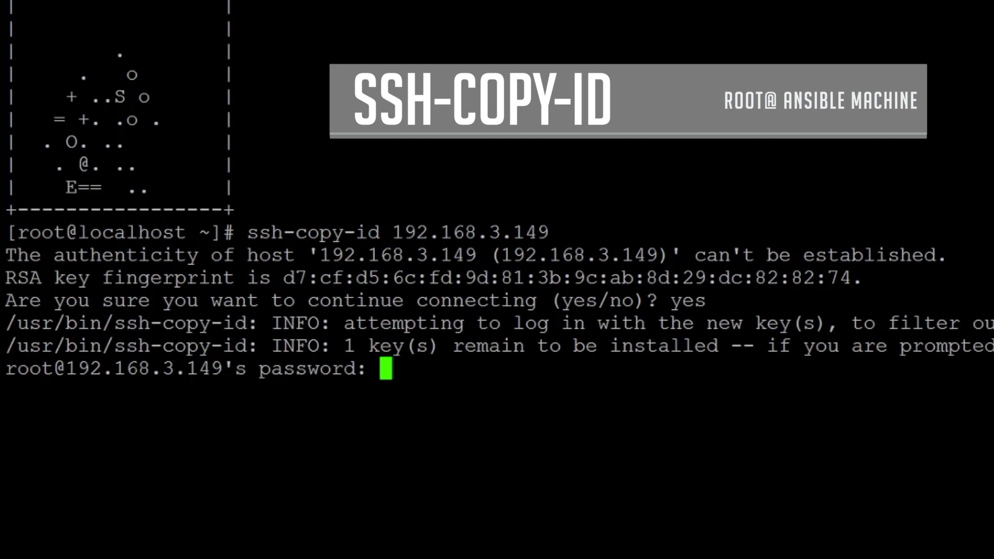
{"action": "key", "text": "Return"}
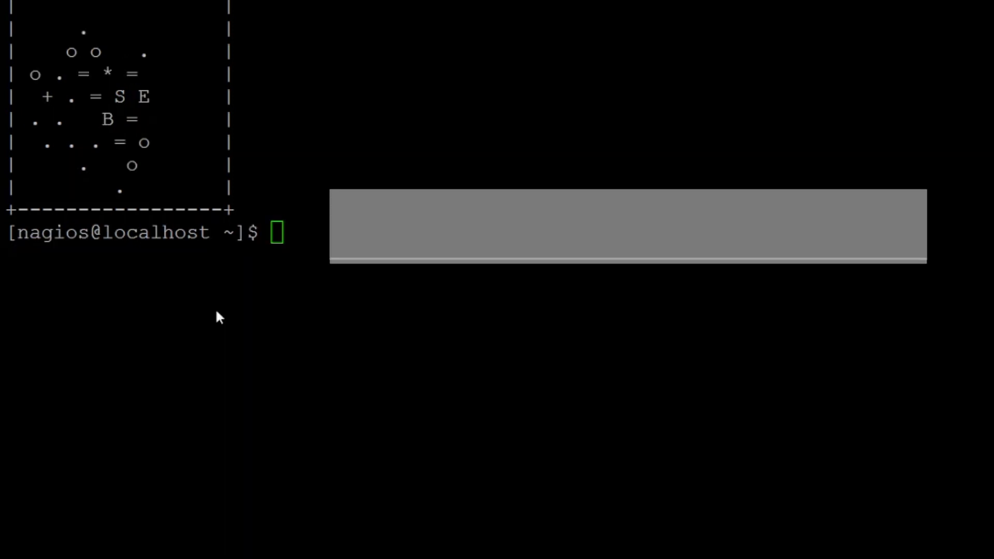
{"action": "type", "text": "ss"}
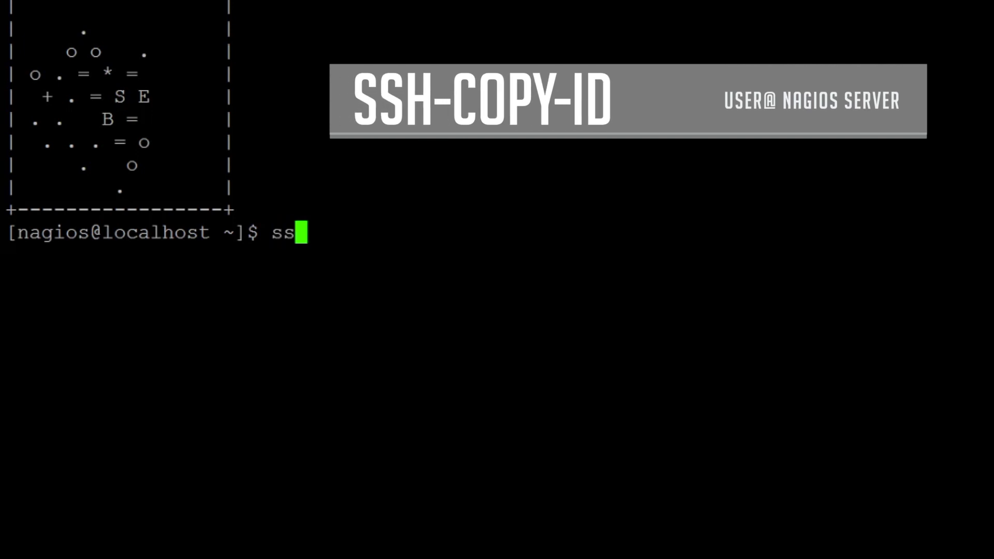
{"action": "type", "text": "h-copy-"}
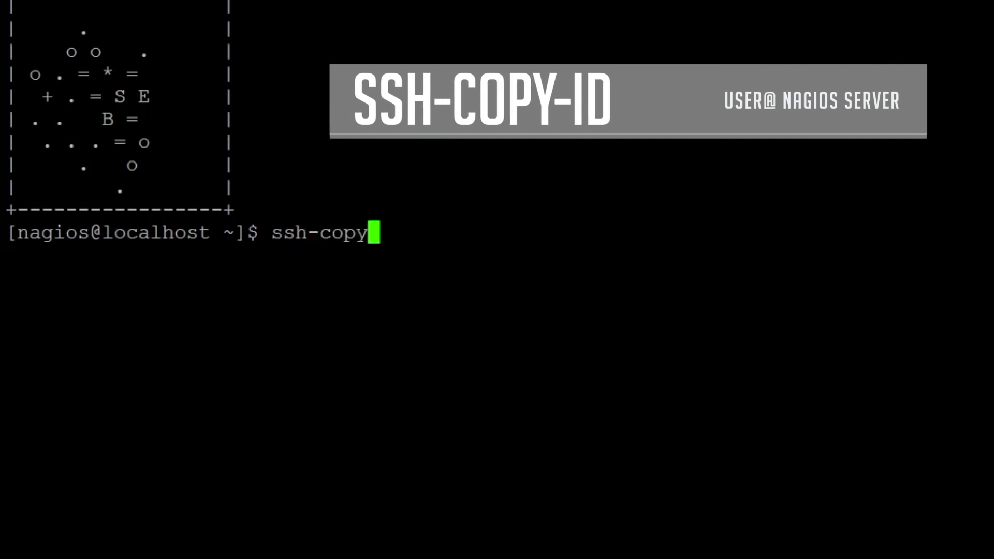
{"action": "type", "text": "id 192."}
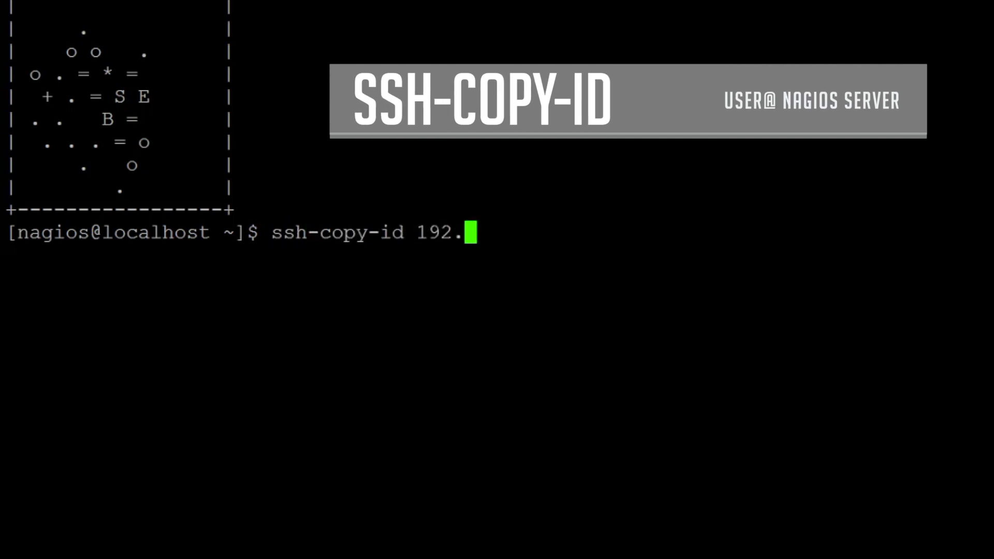
{"action": "type", "text": "168.3"}
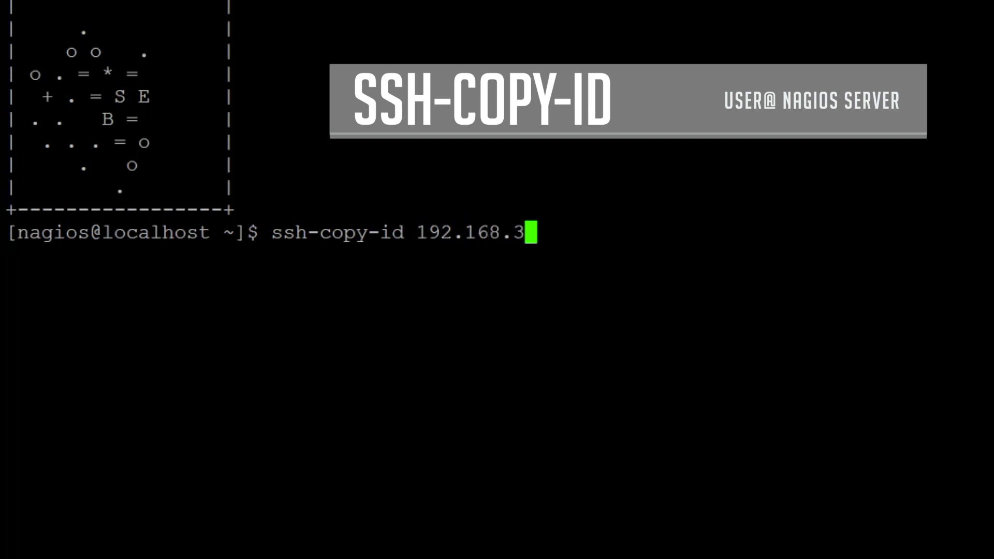
{"action": "type", "text": ".48"}
Copy the nagios public key to 192.168.3.48 via ssh-copy-id, accepting the host and entering the nagios password.
{"action": "key", "text": "Return"}
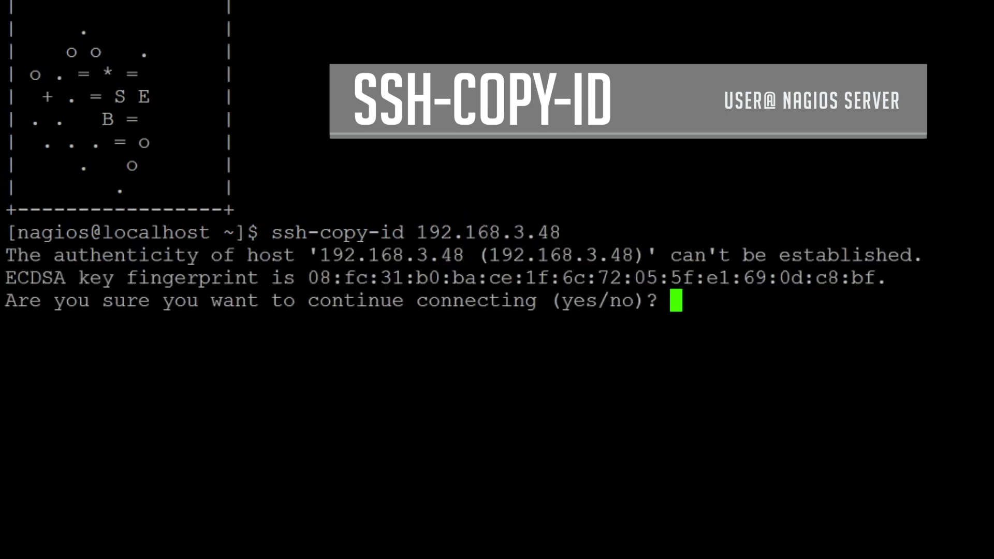
{"action": "type", "text": "yes"}
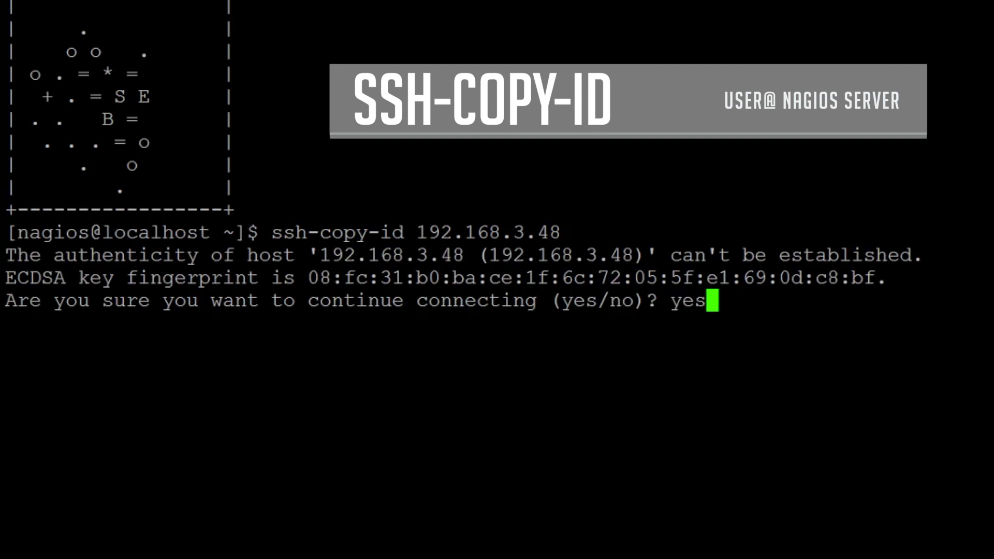
{"action": "key", "text": "Return"}
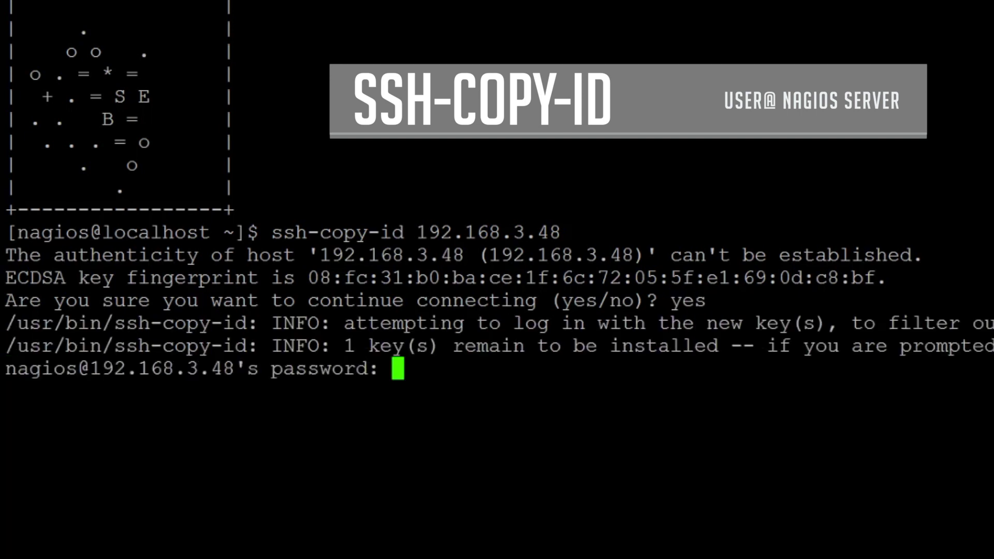
{"action": "key", "text": "Return"}
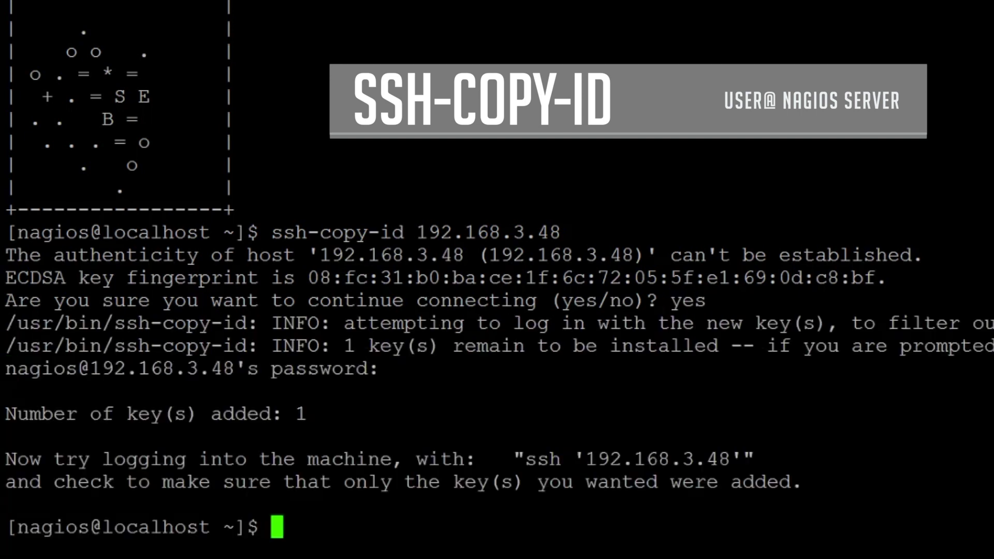